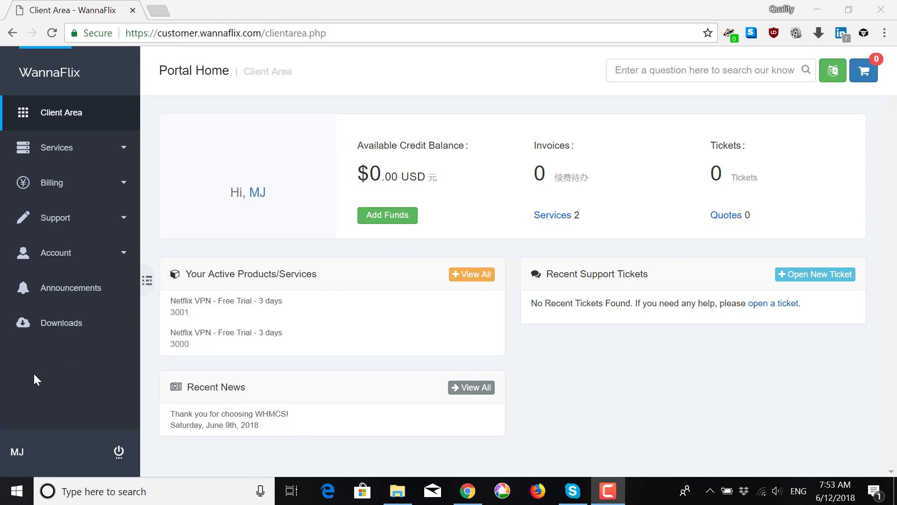
# Download the Windows 1.0 app package from the WannaFlix portal's download library.
pyautogui.click(64, 327)
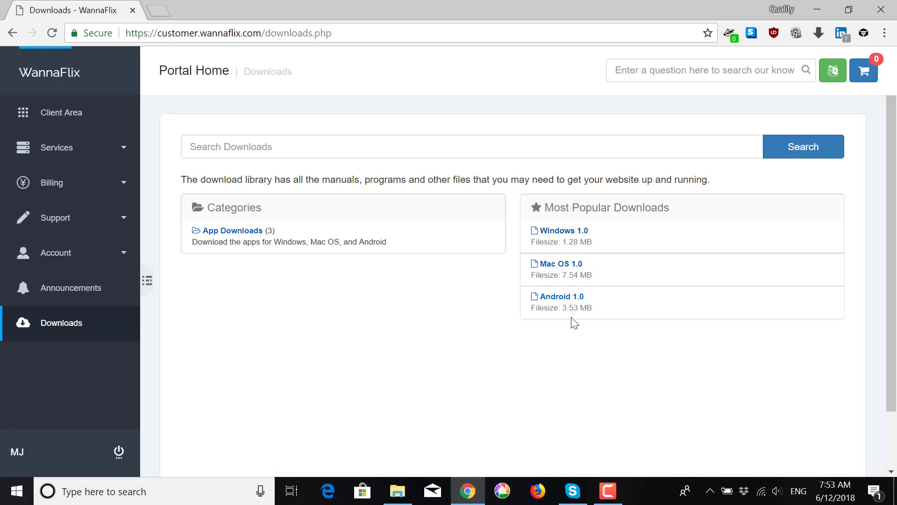
pyautogui.click(570, 239)
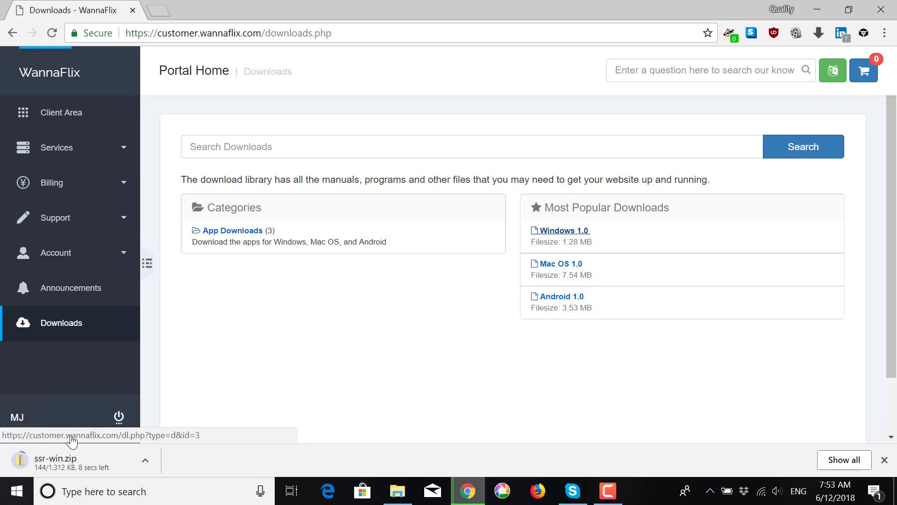
pyautogui.click(710, 491)
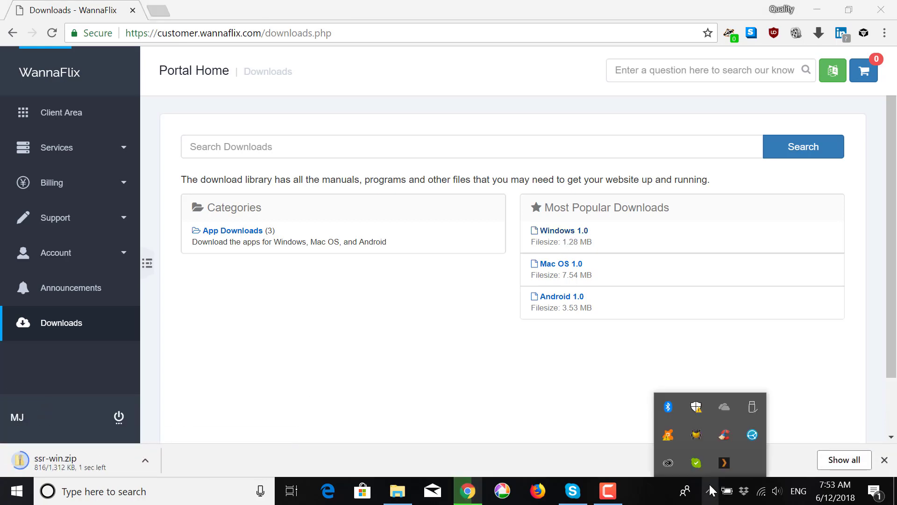
pyautogui.click(710, 489)
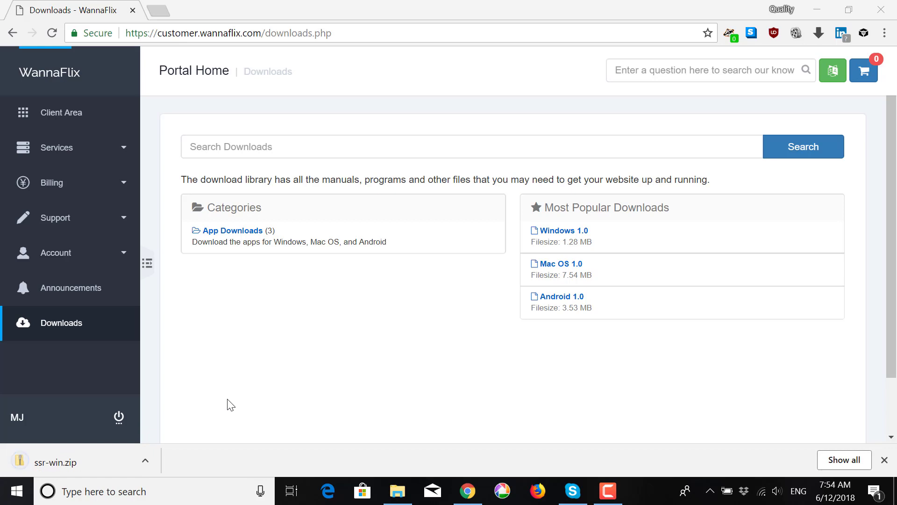
# Show the downloaded ssr-win.zip in its containing folder and enlarge the File Explorer window.
pyautogui.click(145, 462)
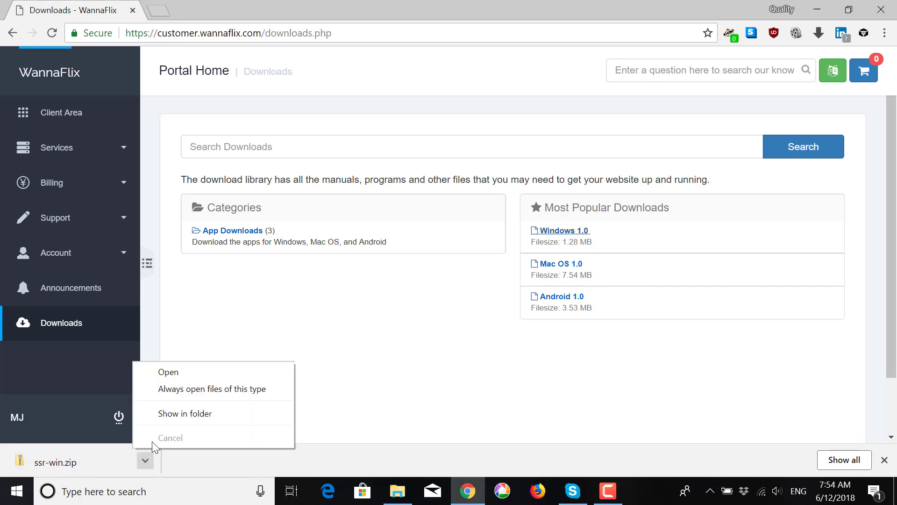
pyautogui.click(167, 415)
pyautogui.click(329, 11)
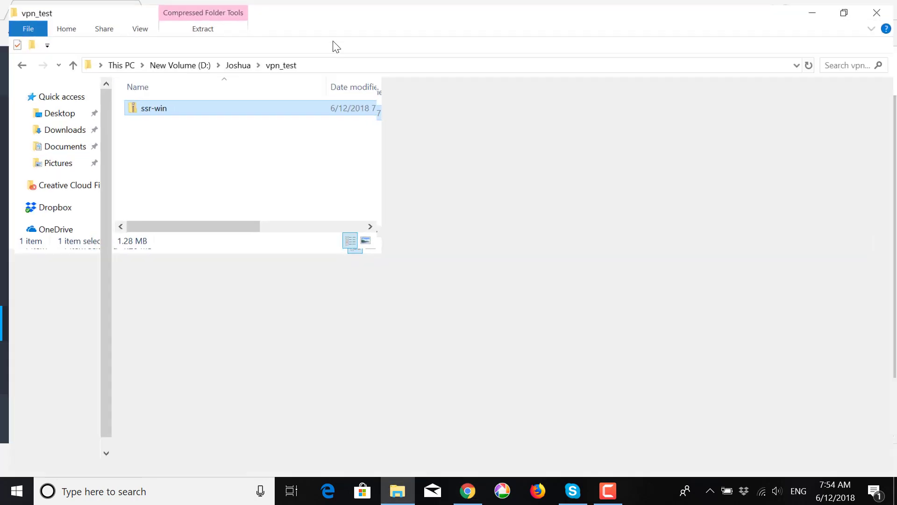
# Extract all files from the ssr-win archive into the suggested ssr-win folder and close the extra results window.
pyautogui.rightClick(233, 104)
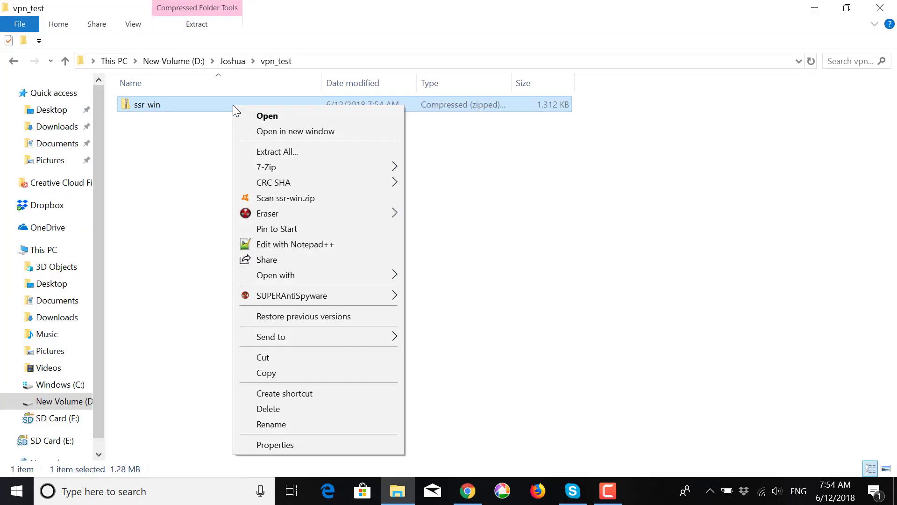
pyautogui.click(224, 127)
pyautogui.rightClick(227, 112)
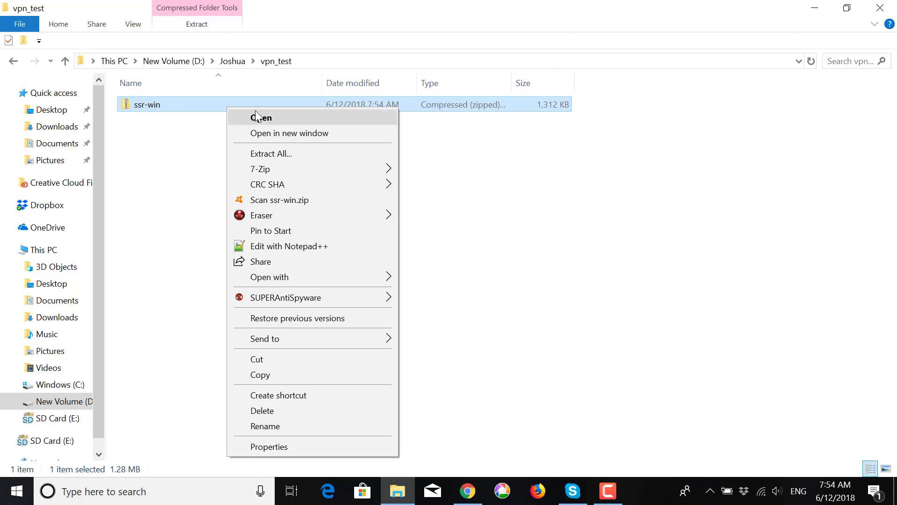
pyautogui.click(287, 156)
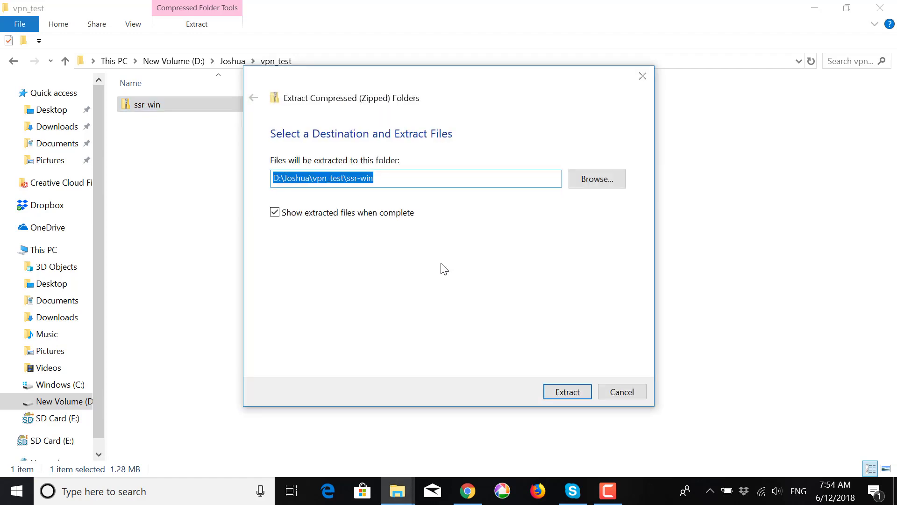
pyautogui.click(550, 393)
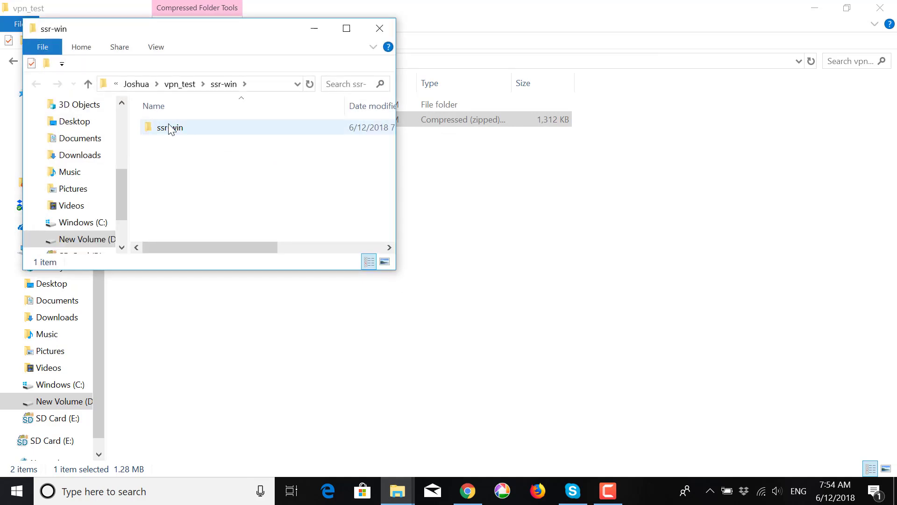
pyautogui.click(379, 28)
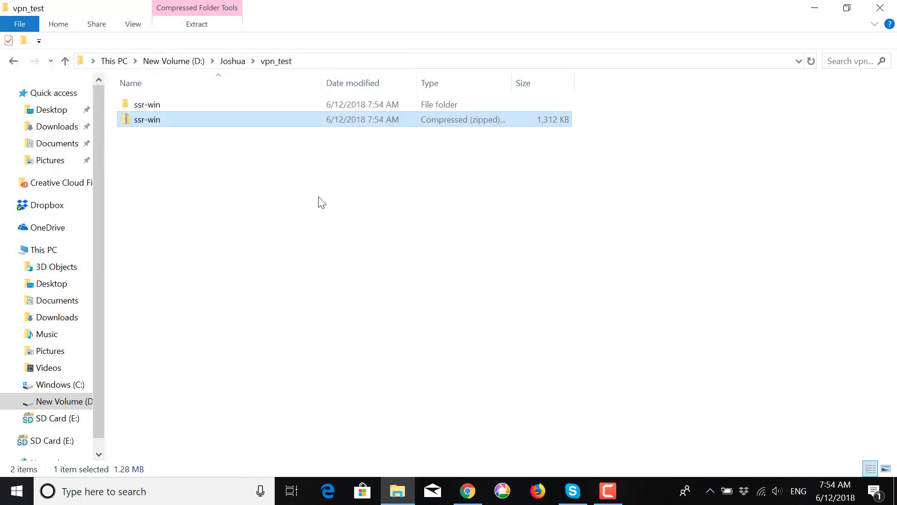
# Launch ShadowsocksR-dotnet4.0 from the inner ssr-win folder and allow it through the firewall on private networks.
pyautogui.click(149, 105)
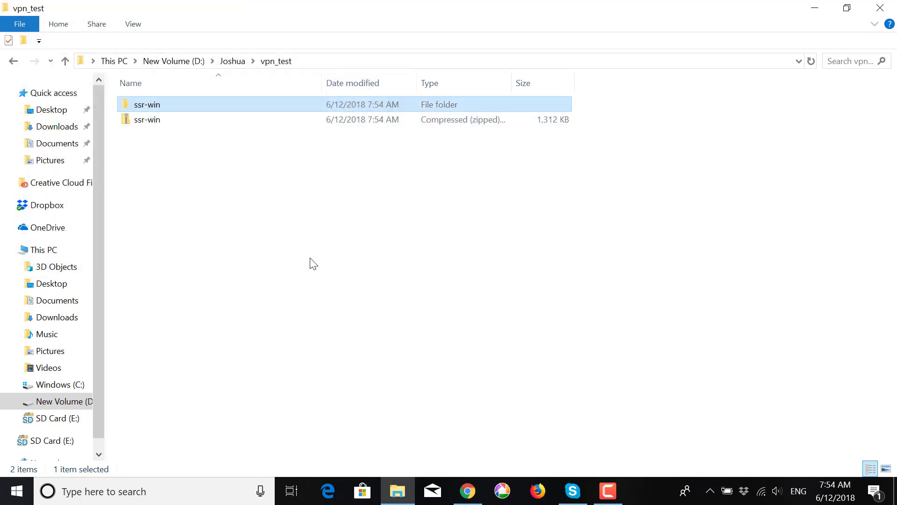
pyautogui.doubleClick(172, 104)
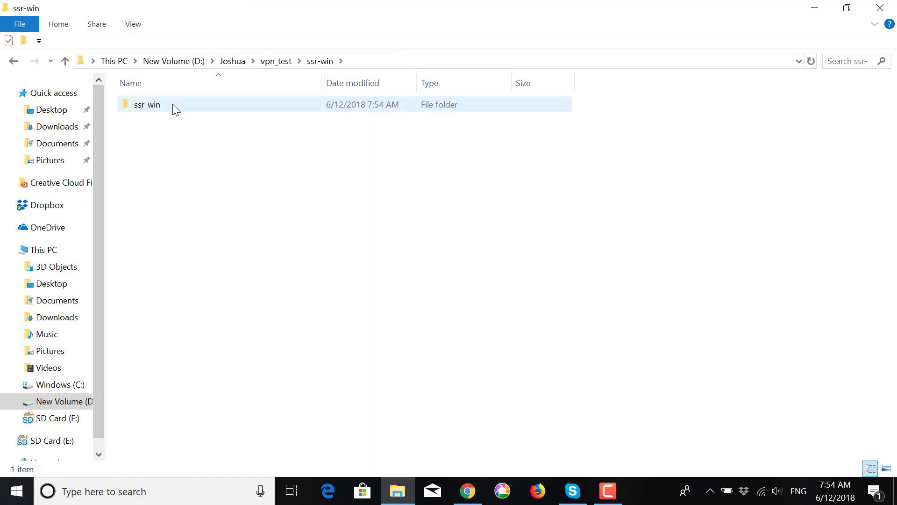
pyautogui.doubleClick(173, 104)
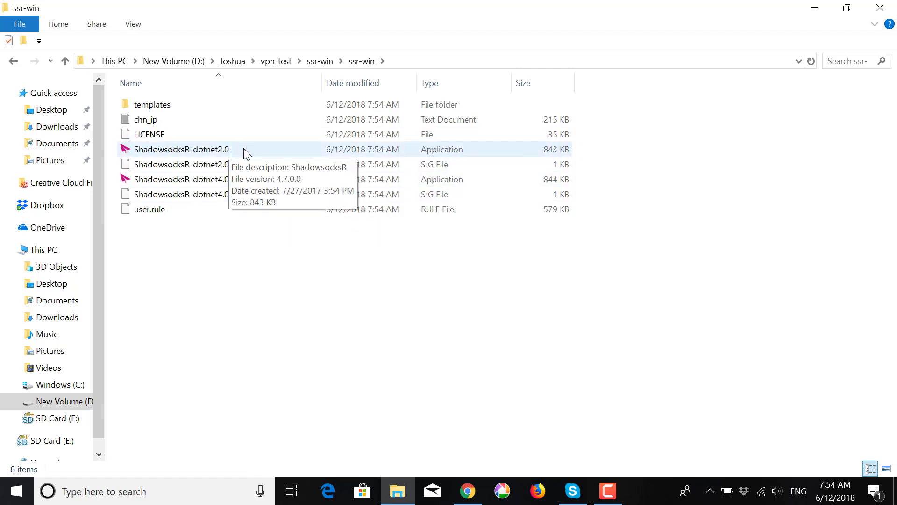
pyautogui.doubleClick(212, 180)
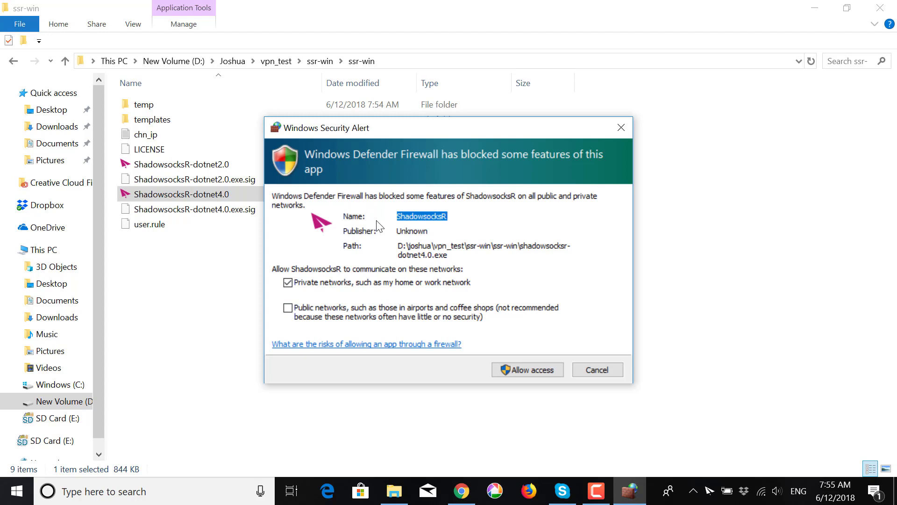
pyautogui.click(531, 370)
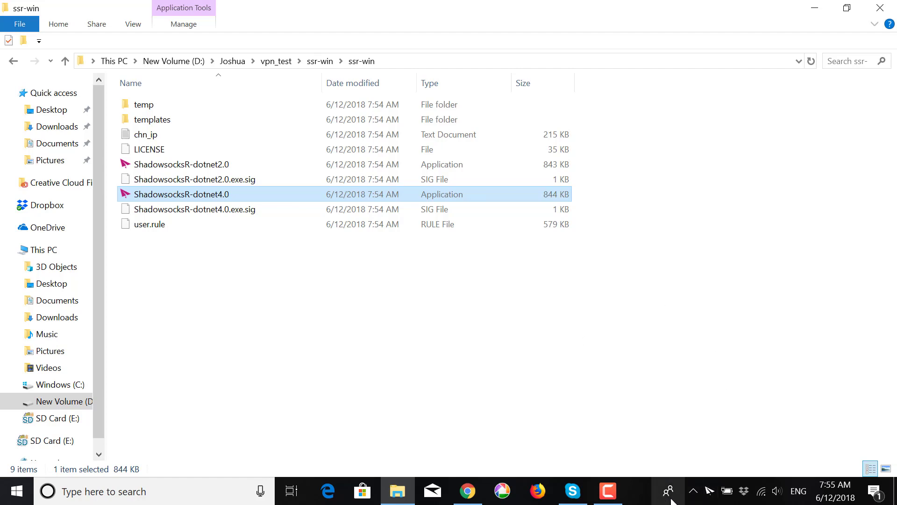
# Bring up the options menu of the running ShadowsocksR background app.
pyautogui.click(695, 492)
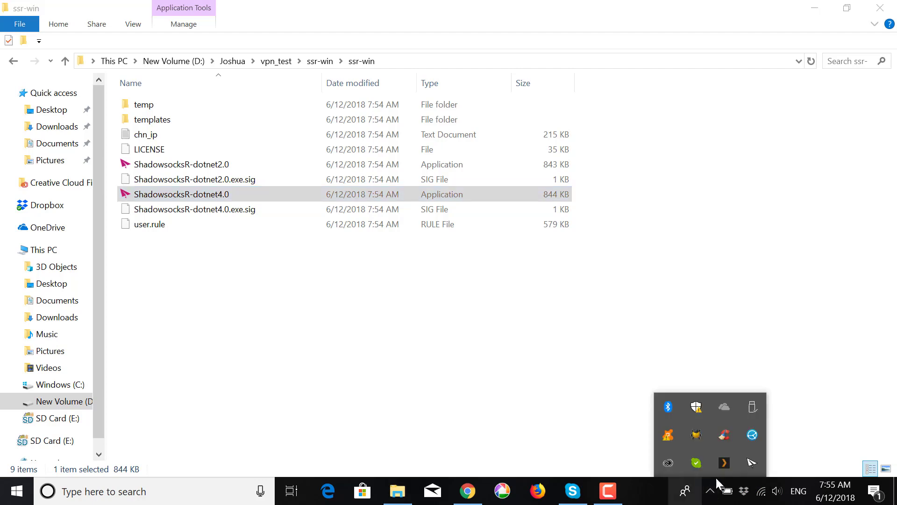
pyautogui.rightClick(752, 464)
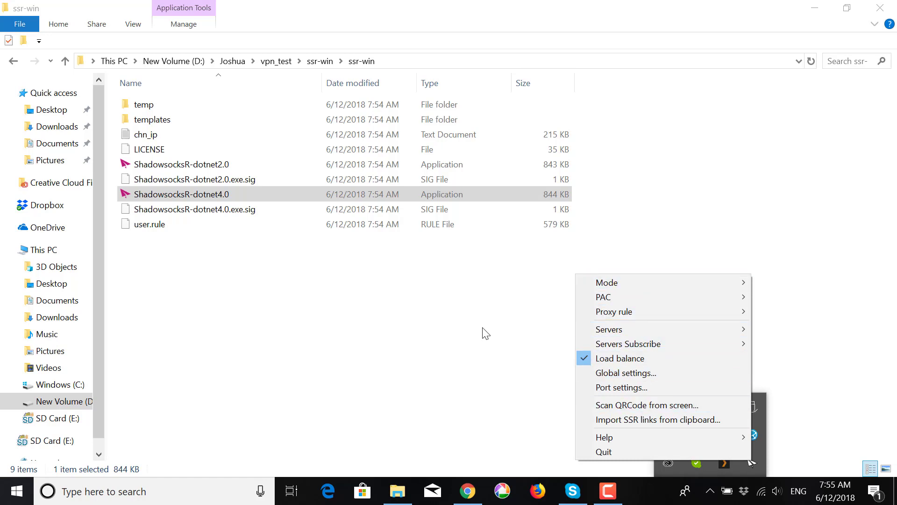
# Switch to Chrome, set the ShadowsocksR mode to Disable system proxy, and reload the WannaFlix Client Area.
pyautogui.click(469, 490)
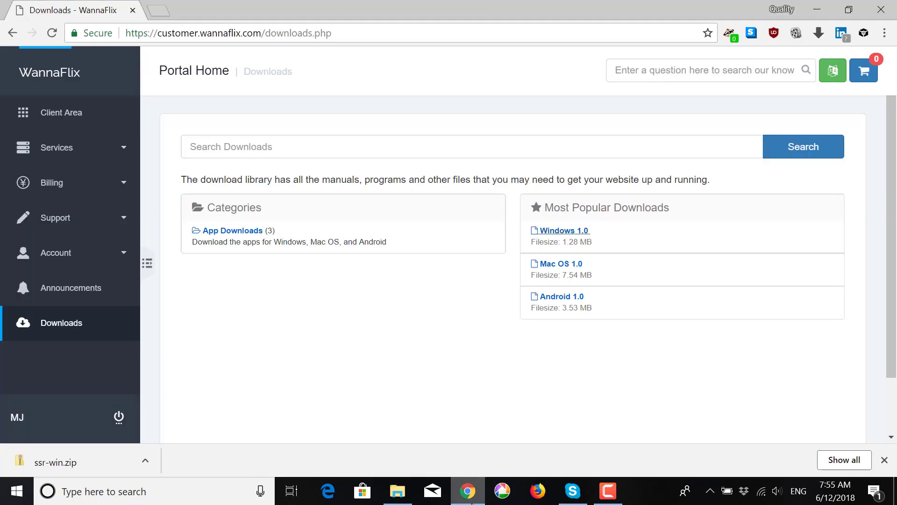
pyautogui.click(67, 115)
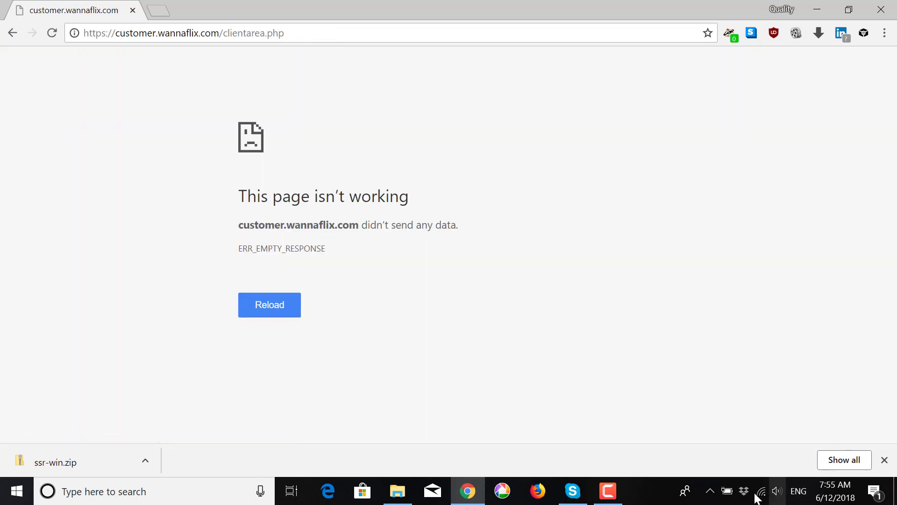
pyautogui.click(710, 490)
pyautogui.rightClick(751, 462)
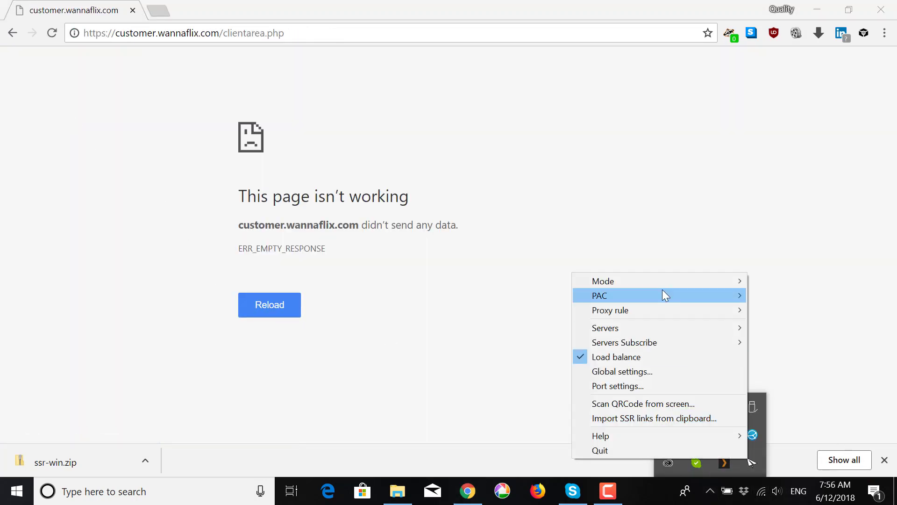
pyautogui.moveTo(655, 281)
pyautogui.click(786, 281)
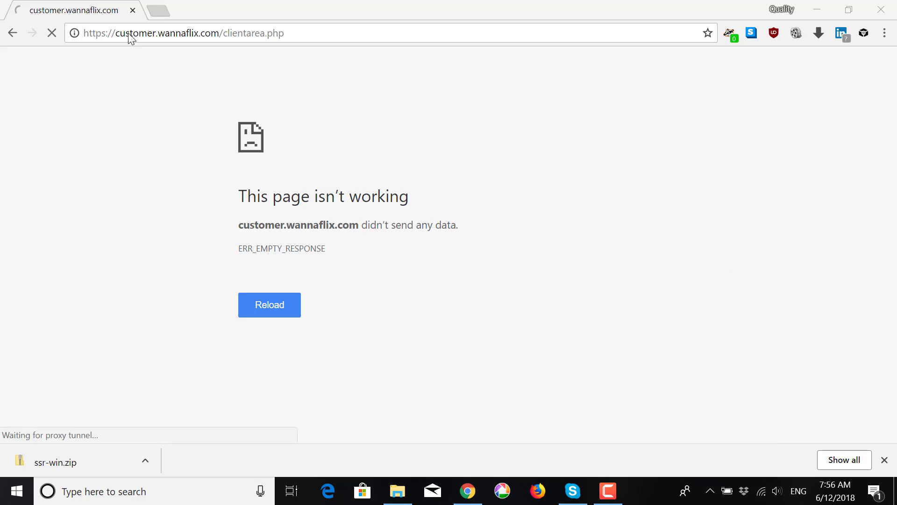
pyautogui.click(52, 31)
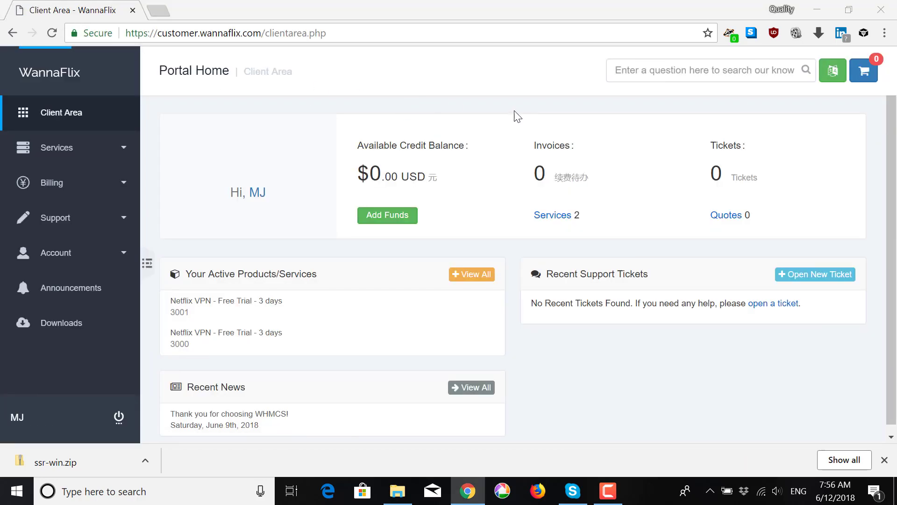
pyautogui.click(286, 82)
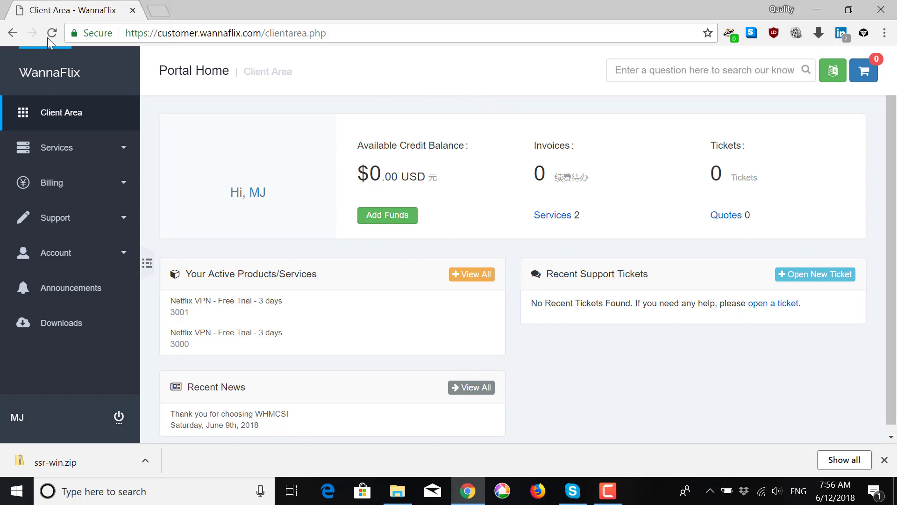
# Examine the proxy modes offered by ShadowsocksR, leaving the current selection in place.
pyautogui.click(710, 491)
pyautogui.rightClick(752, 467)
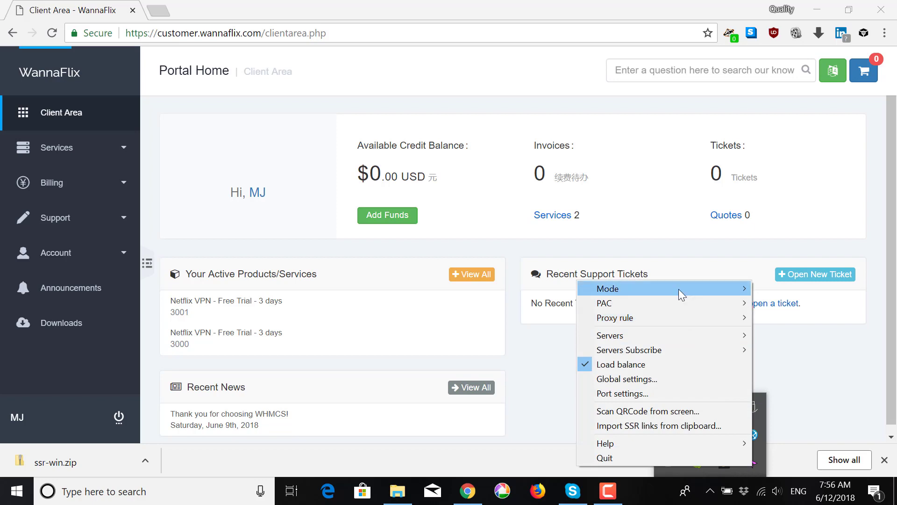
pyautogui.moveTo(679, 288)
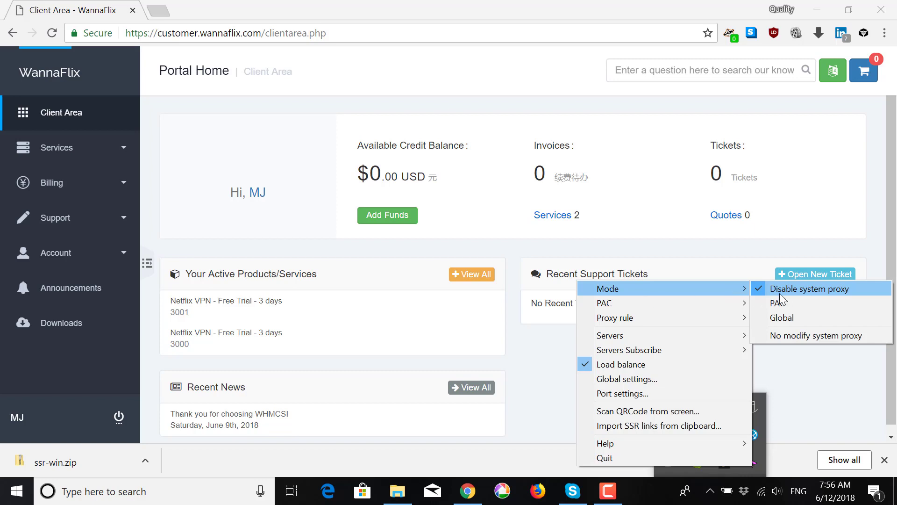
pyautogui.click(561, 369)
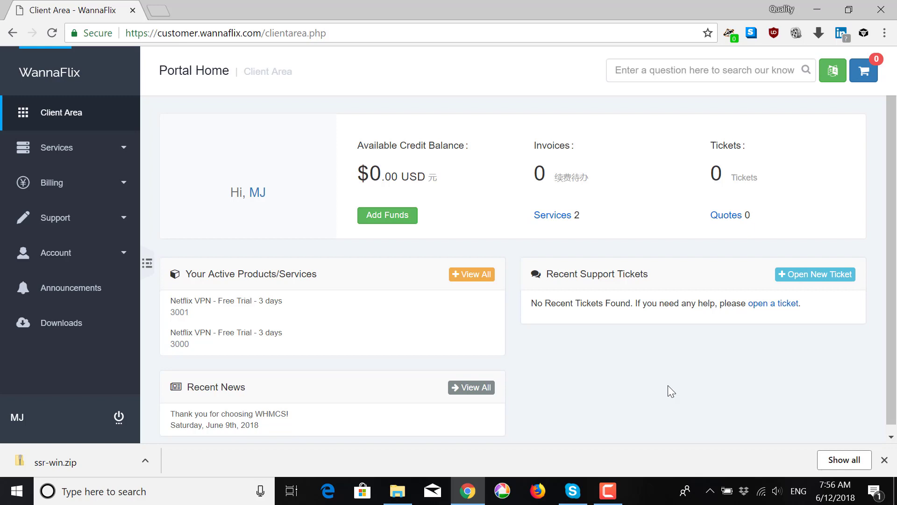
# Open the details of the Free Trial - 3 days service with port 3000 and review its plugin and nodes.
pyautogui.click(559, 220)
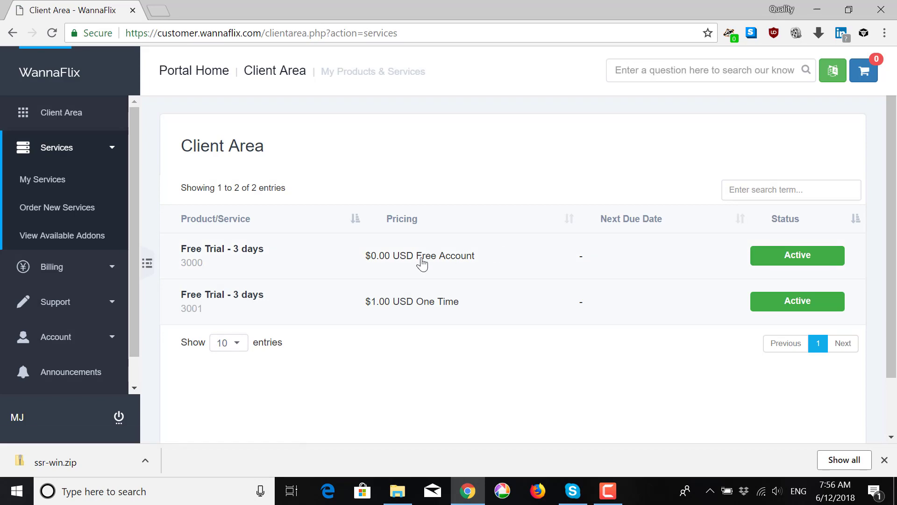
pyautogui.click(527, 272)
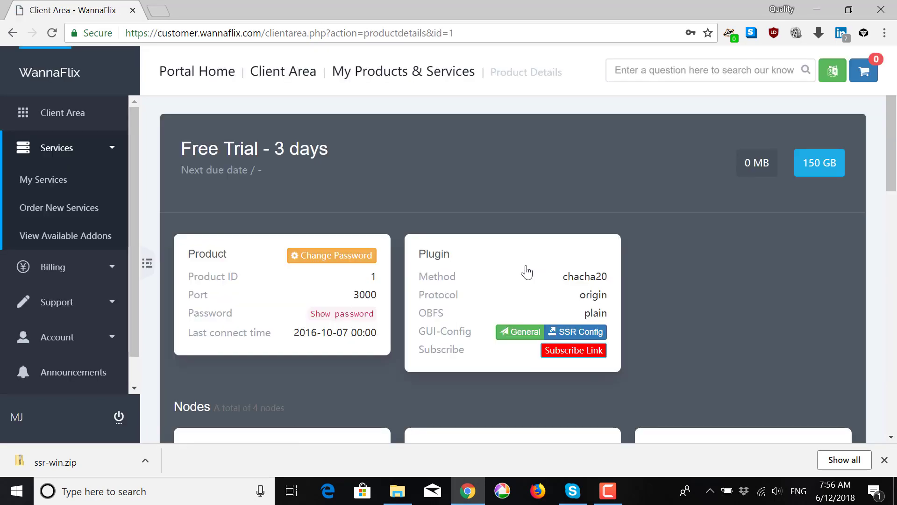
pyautogui.scroll(-1, 560, 229)
pyautogui.scroll(-4, 560, 228)
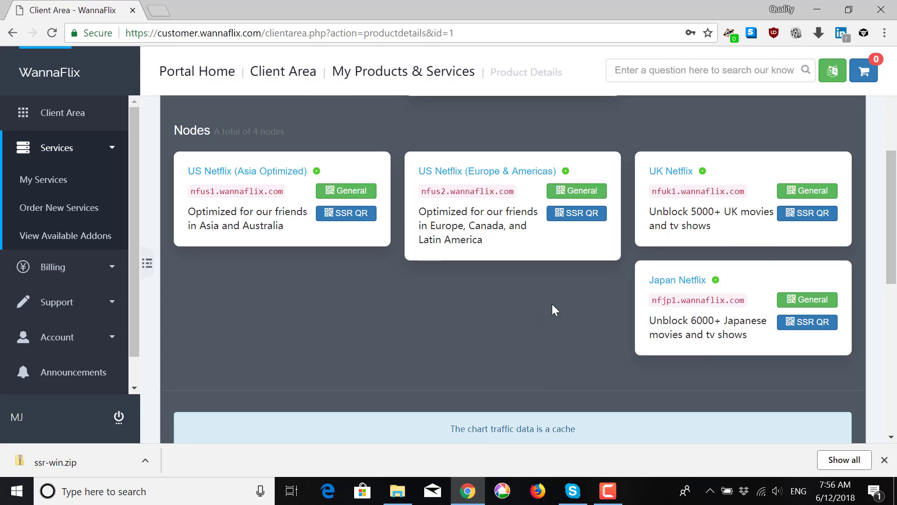
pyautogui.scroll(4, 552, 304)
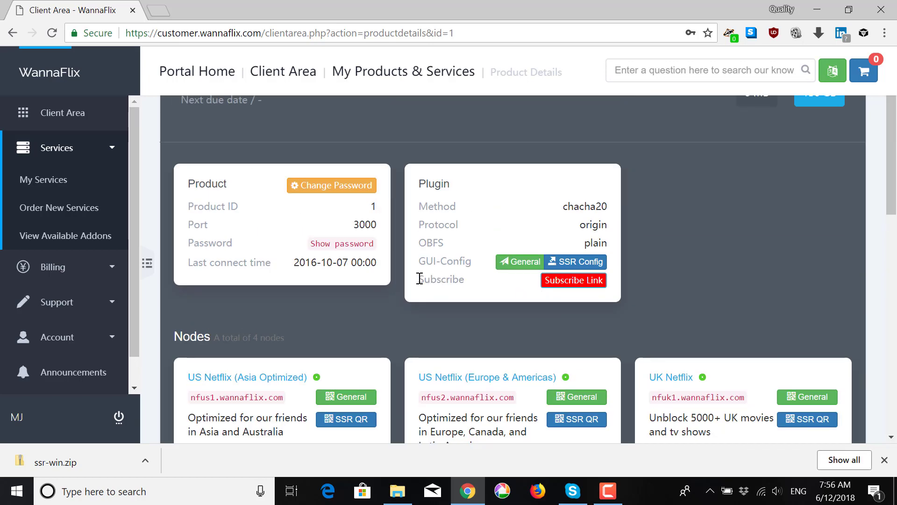
# Open the service's subscribe links and copy the link for the Free Trial - 3 days product on port 3001.
pyautogui.moveTo(417, 279); pyautogui.dragTo(525, 288)
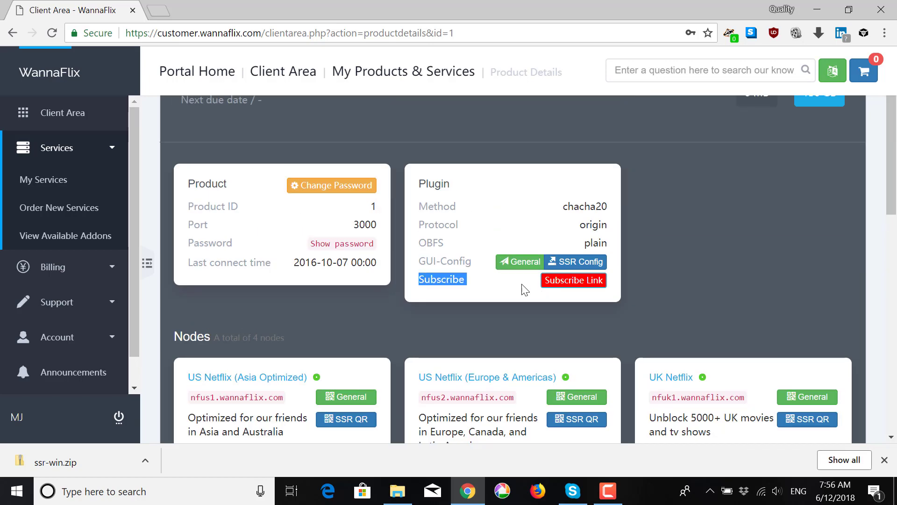
pyautogui.click(564, 283)
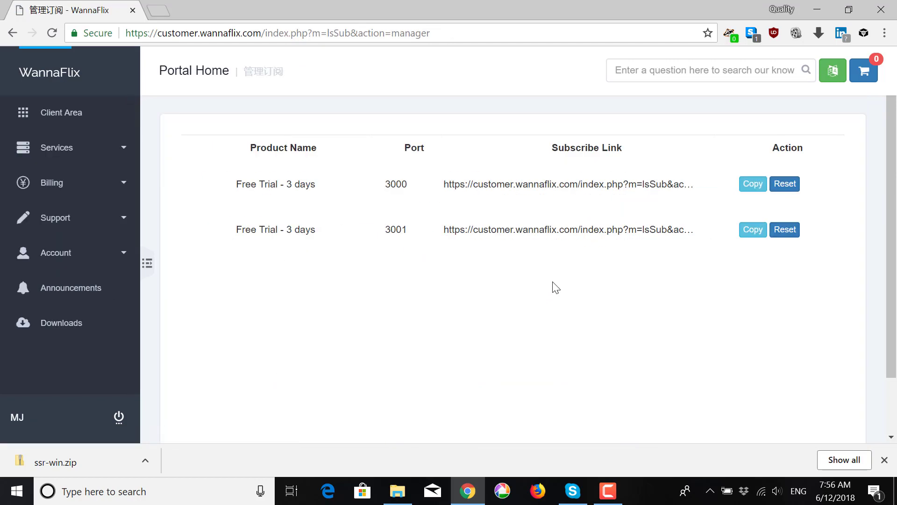
pyautogui.click(757, 236)
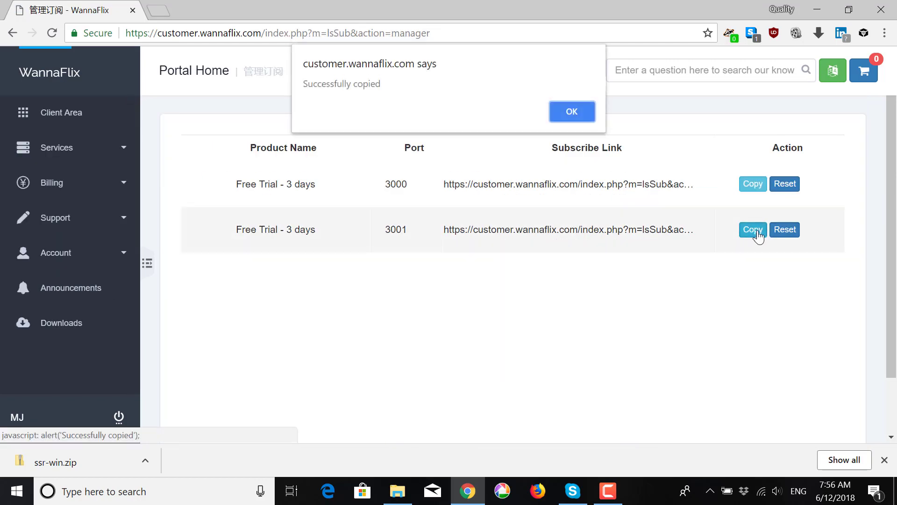
pyautogui.click(586, 111)
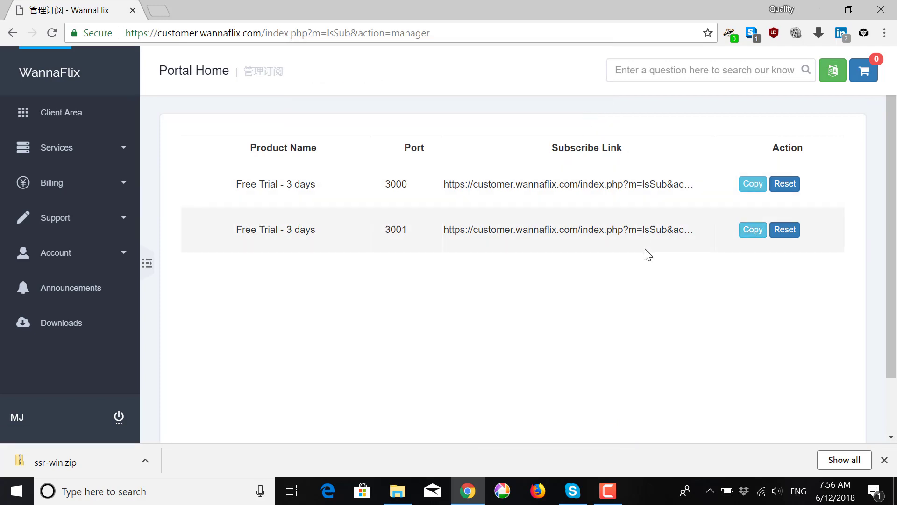
# Replace the existing URL in ShadowsocksR's subscribe settings with the copied WannaFlix subscription link containing the access token, and save.
pyautogui.click(711, 492)
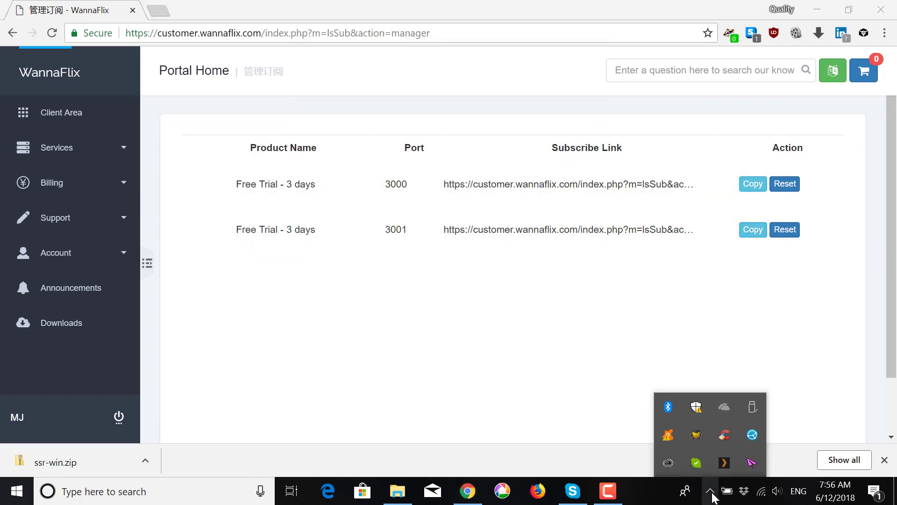
pyautogui.rightClick(756, 472)
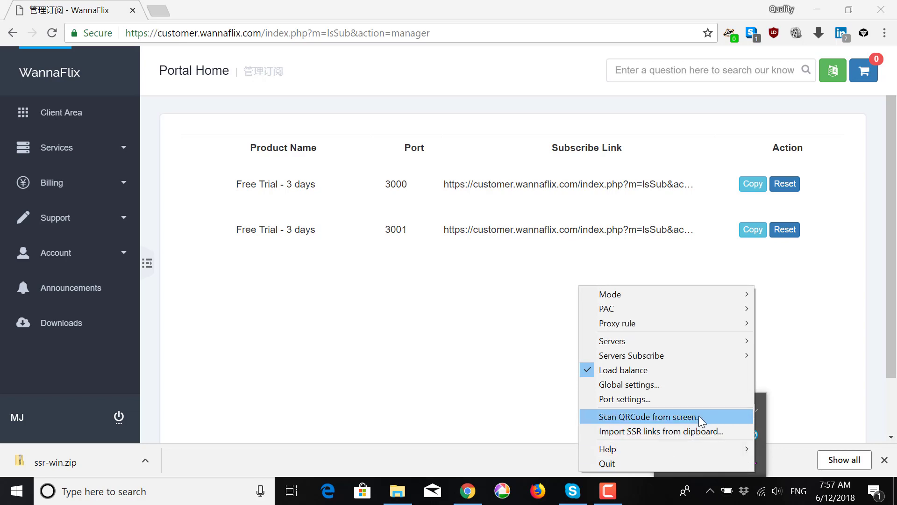
pyautogui.moveTo(649, 355)
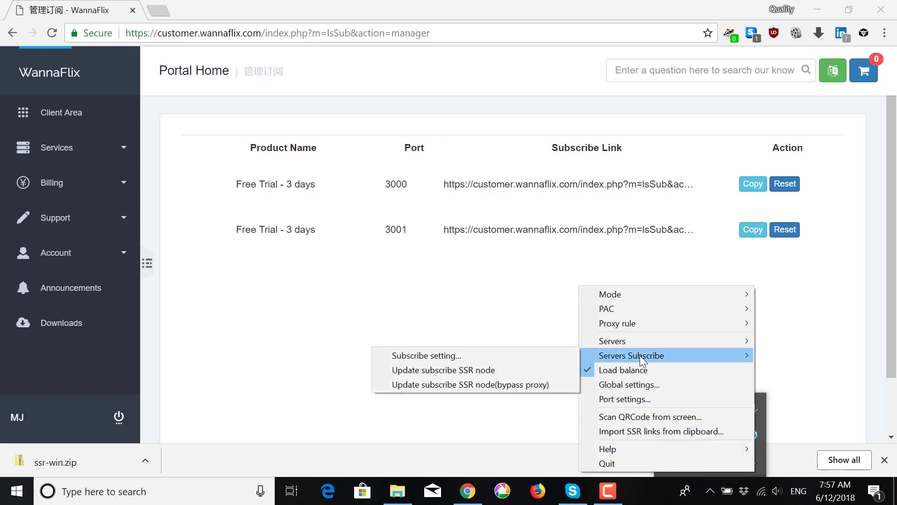
pyautogui.click(413, 360)
pyautogui.click(329, 321)
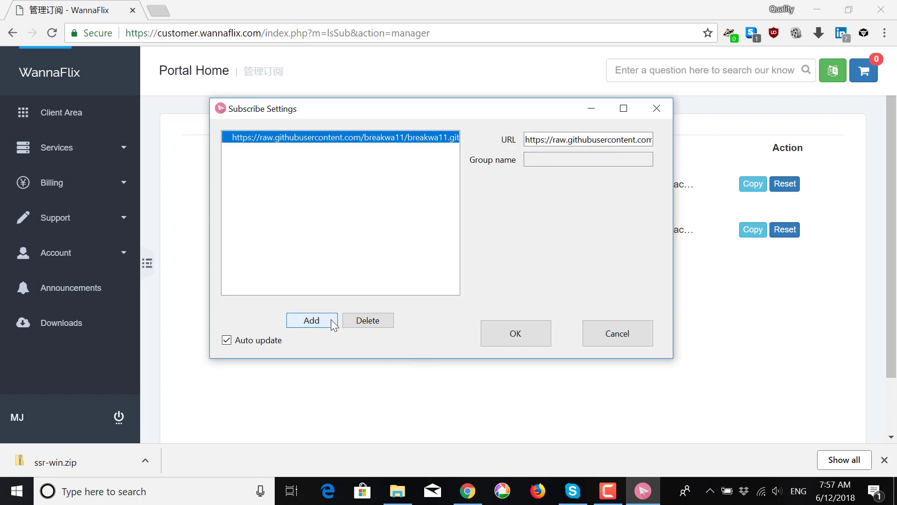
pyautogui.click(547, 140)
pyautogui.doubleClick(547, 140)
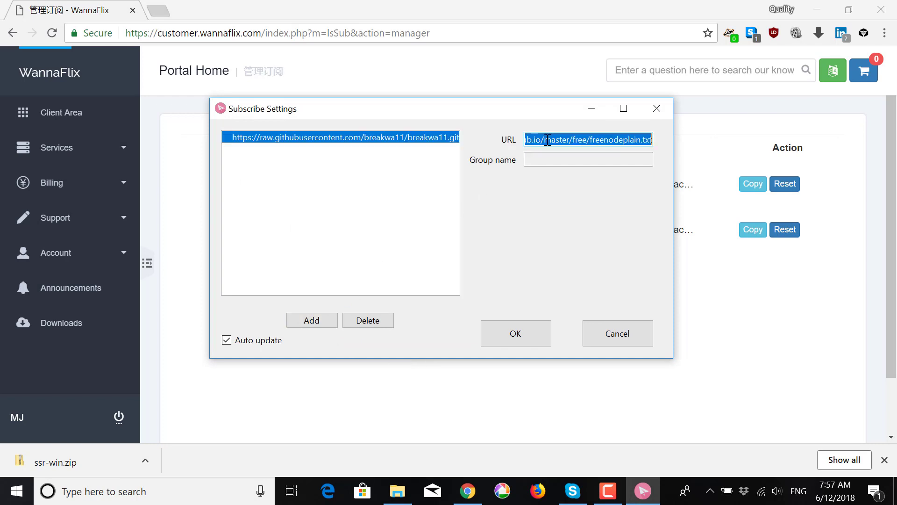
pyautogui.hotkey('ctrl', 'v')
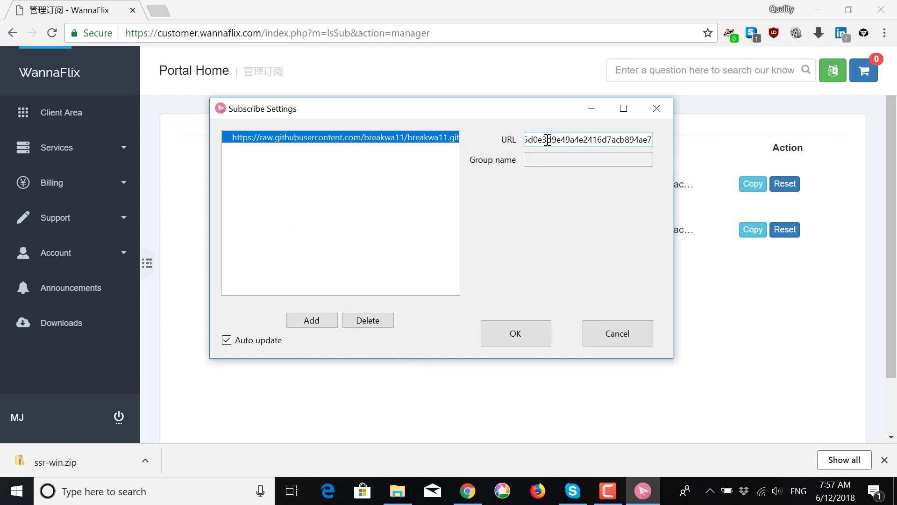
pyautogui.doubleClick(548, 140)
pyautogui.rightClick(547, 140)
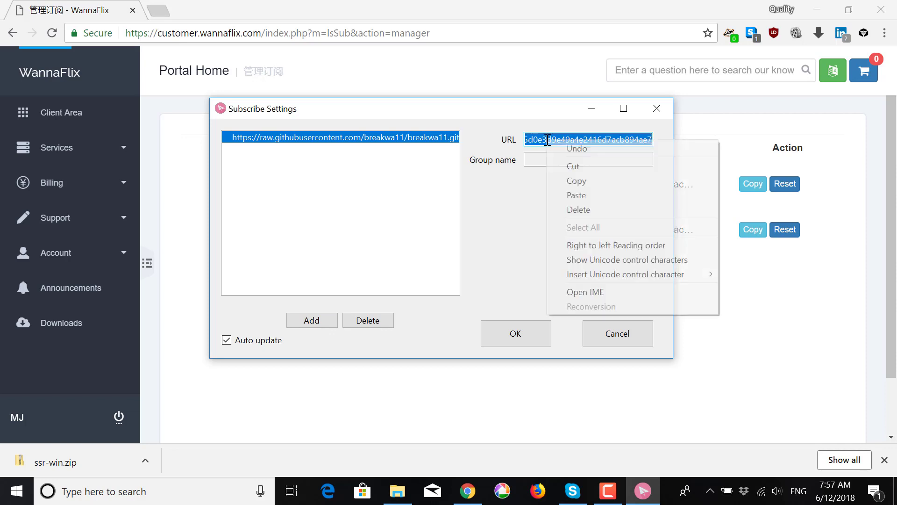
pyautogui.click(598, 195)
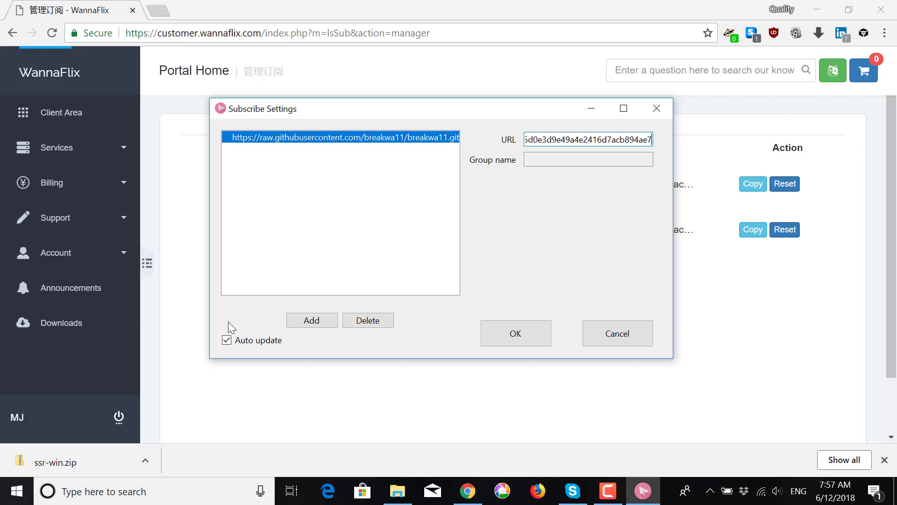
pyautogui.click(518, 337)
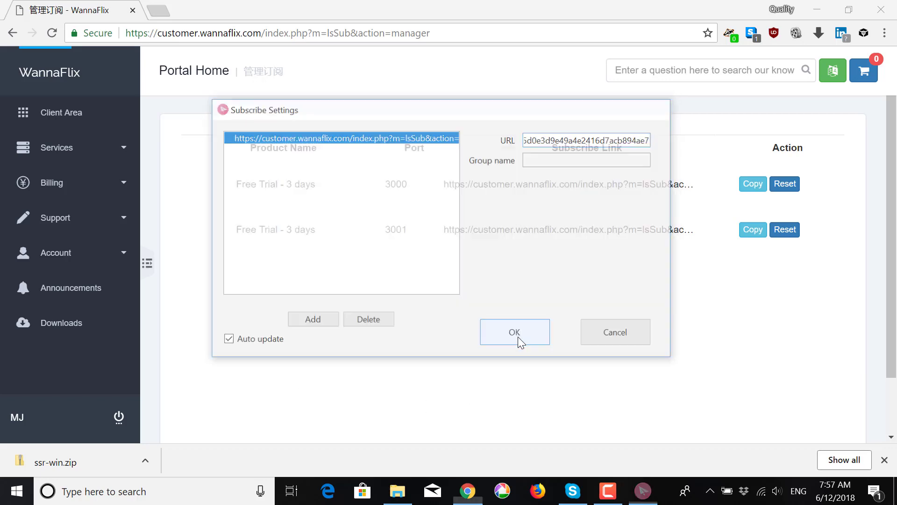
# Update the subscribed SSR nodes in ShadowsocksR with the bypass proxy option and dismiss the notification.
pyautogui.click(710, 490)
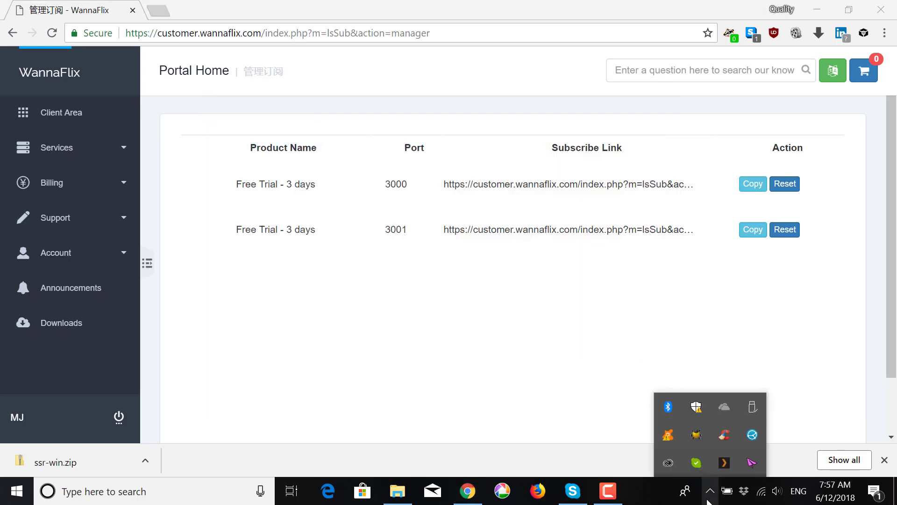
pyautogui.rightClick(749, 467)
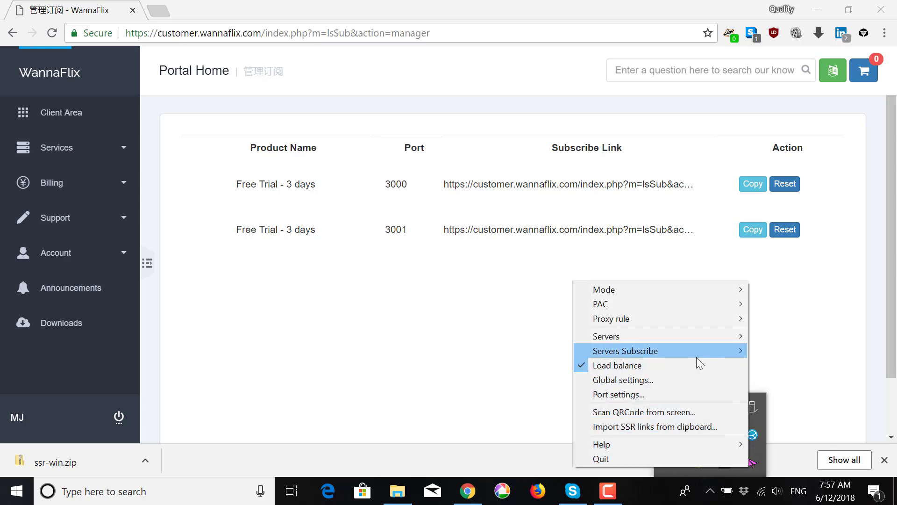
pyautogui.moveTo(691, 354)
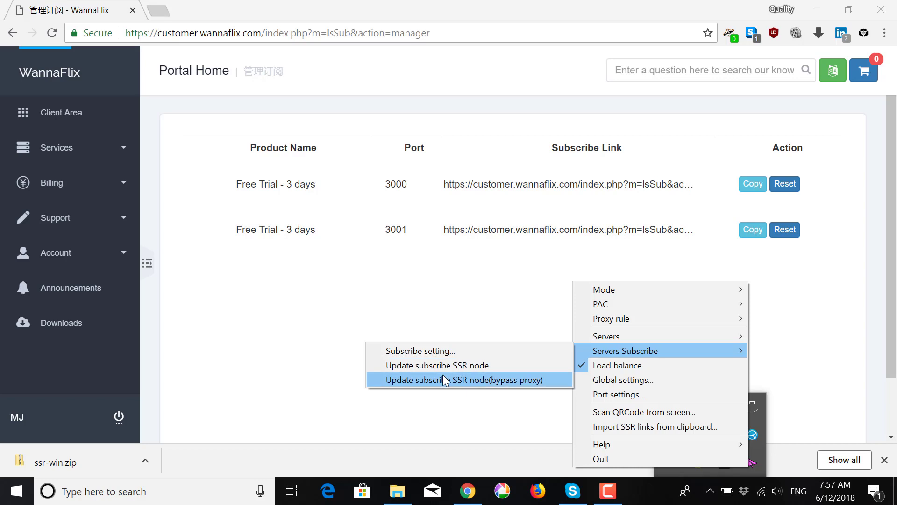
pyautogui.click(541, 381)
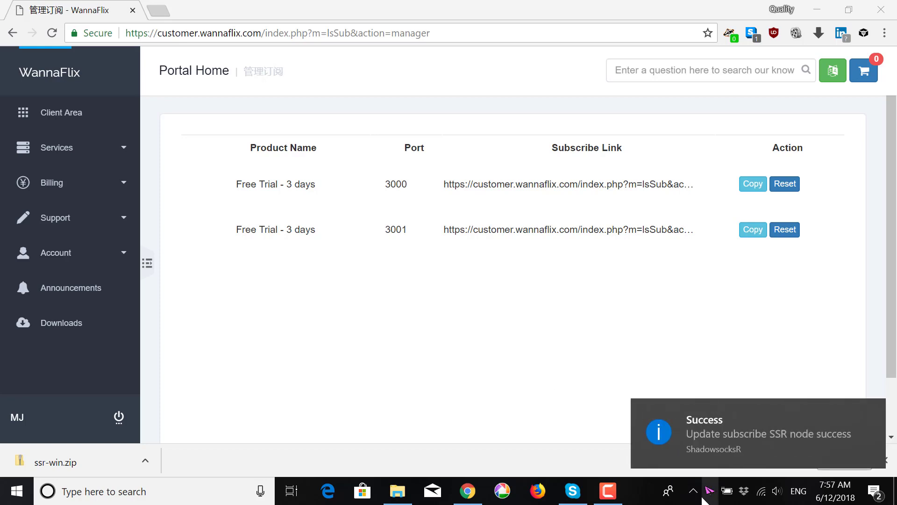
pyautogui.rightClick(685, 491)
pyautogui.click(579, 381)
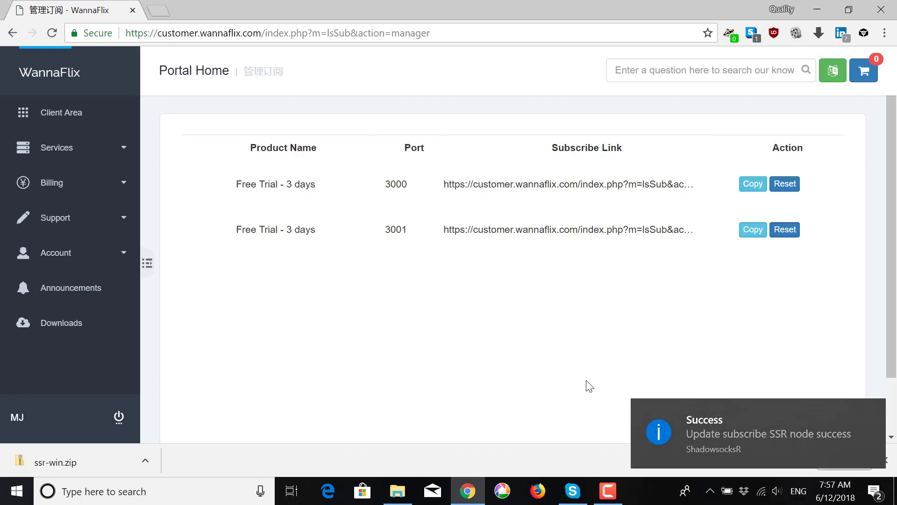
pyautogui.click(877, 411)
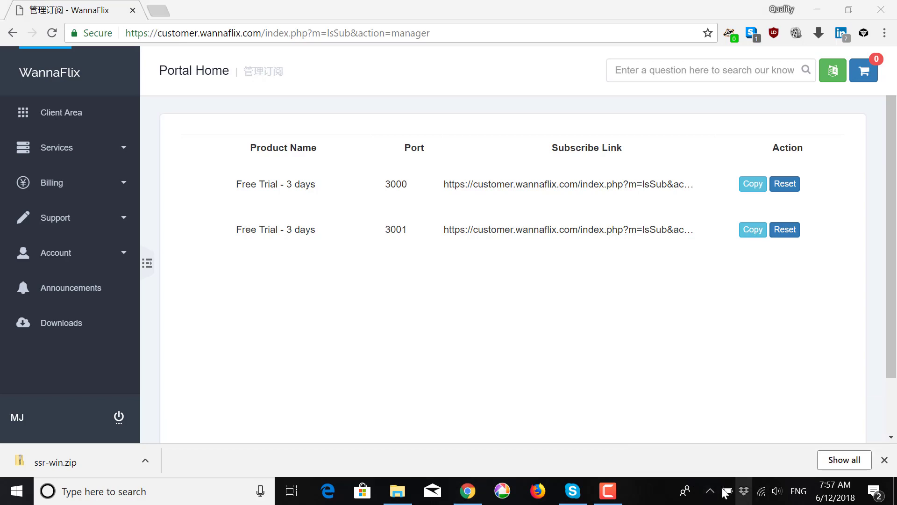
# Select the US Netflix (Asia Optimized) server from the WannaFlix group in ShadowsocksR.
pyautogui.click(710, 491)
pyautogui.rightClick(752, 463)
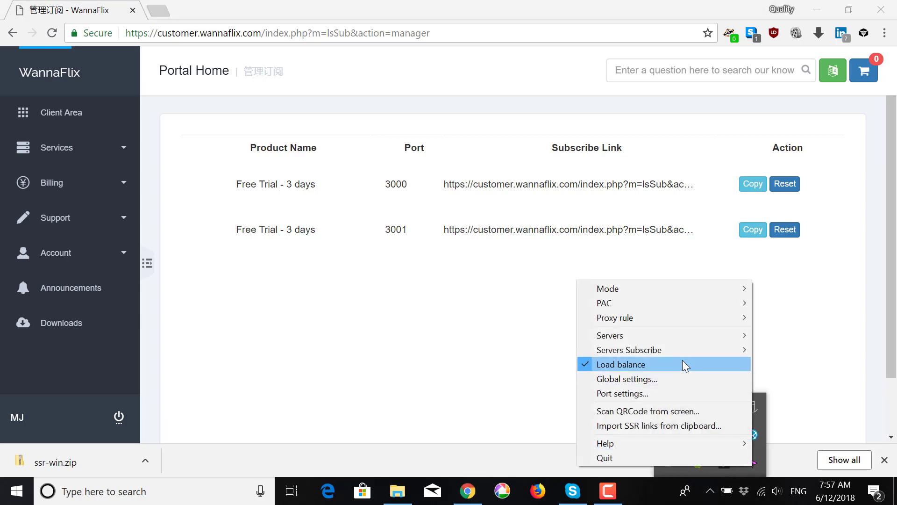
pyautogui.moveTo(663, 336)
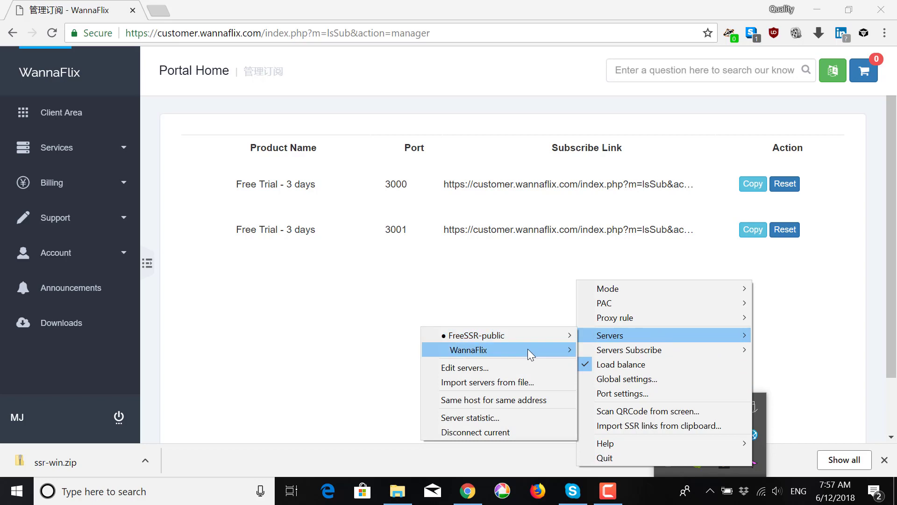
pyautogui.moveTo(543, 353)
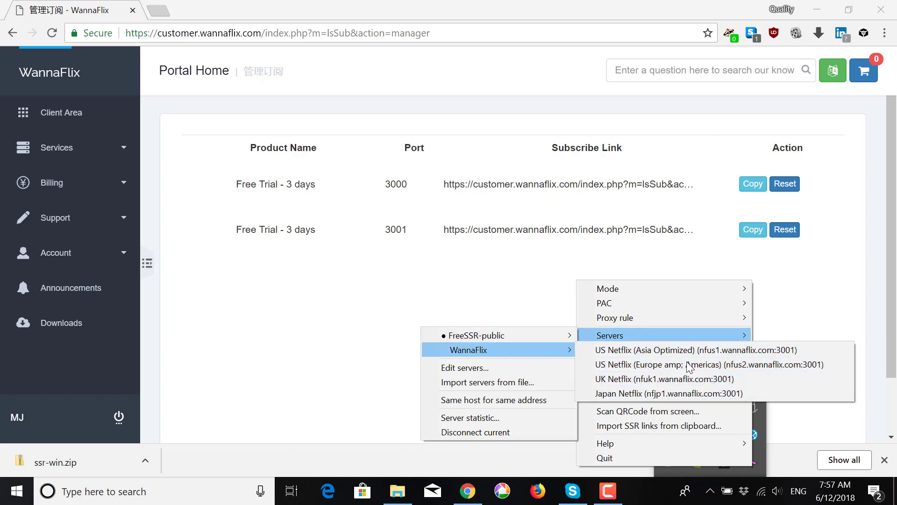
pyautogui.moveTo(621, 335)
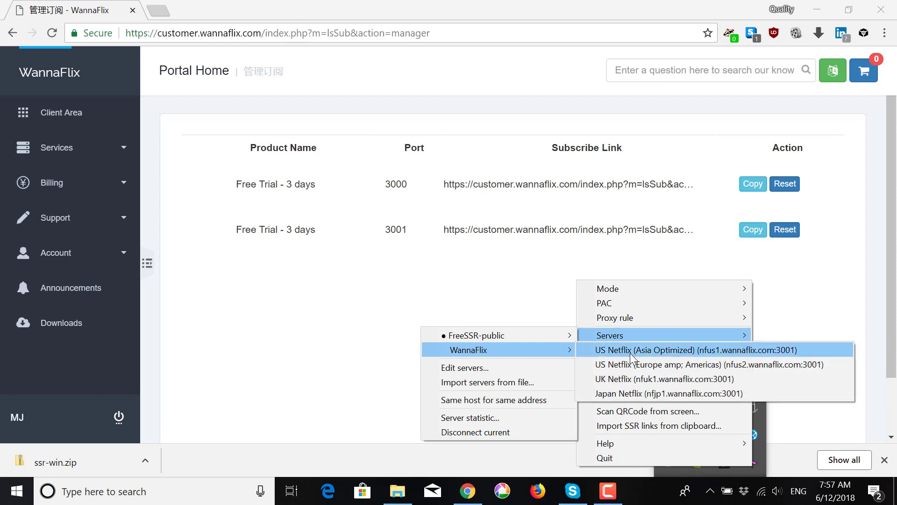
pyautogui.click(682, 349)
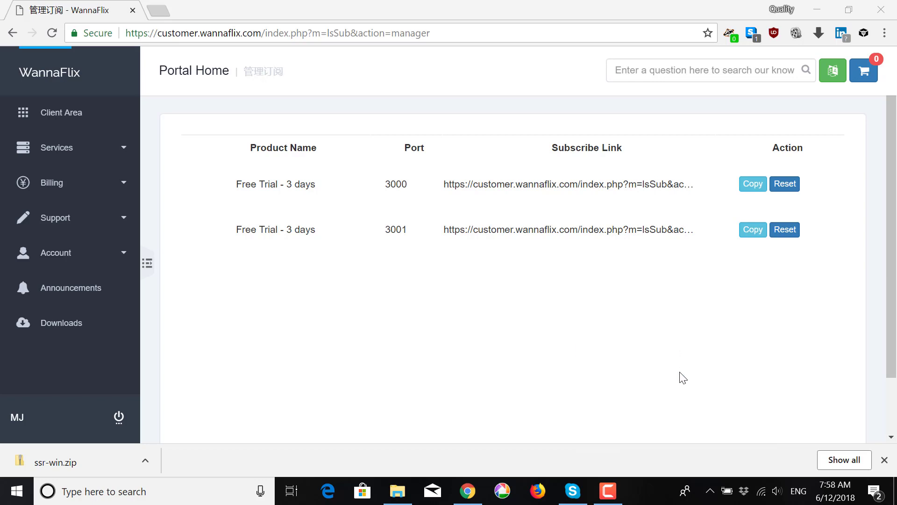
# Set the ShadowsocksR system proxy mode to Global.
pyautogui.click(710, 490)
pyautogui.rightClick(746, 464)
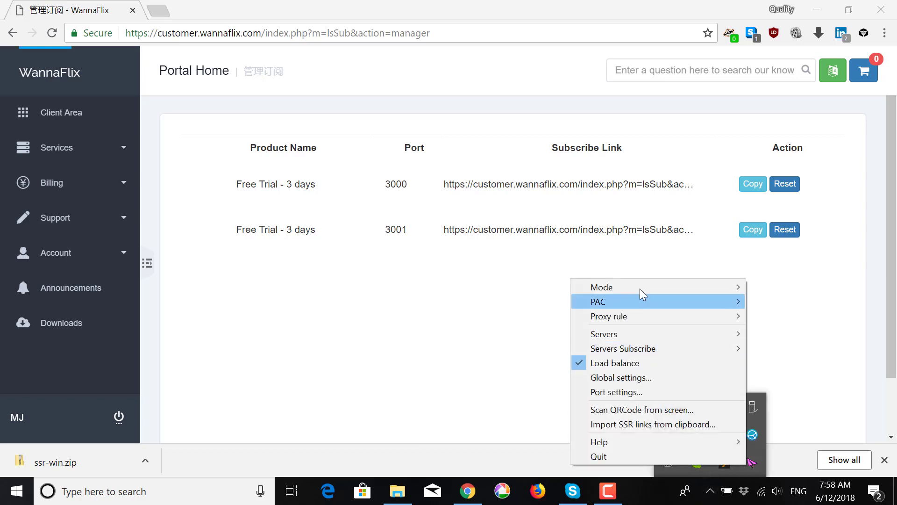
pyautogui.moveTo(634, 286)
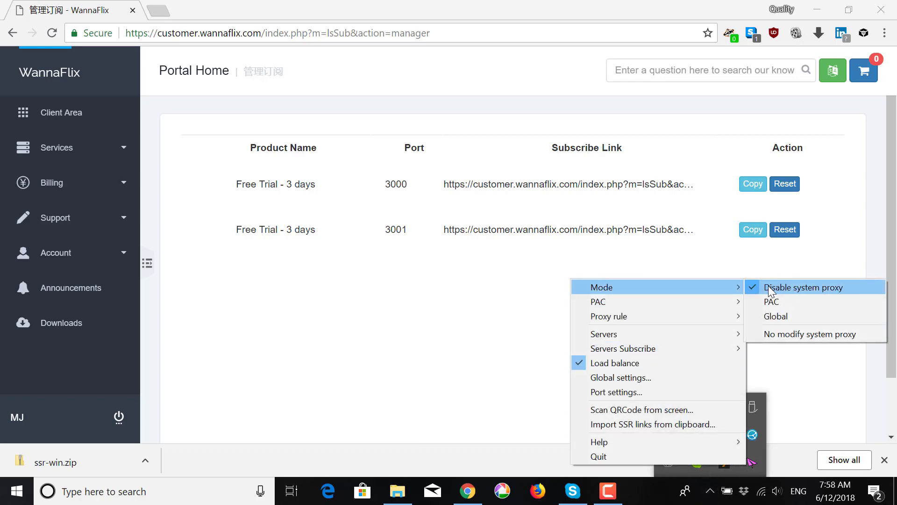
pyautogui.click(780, 315)
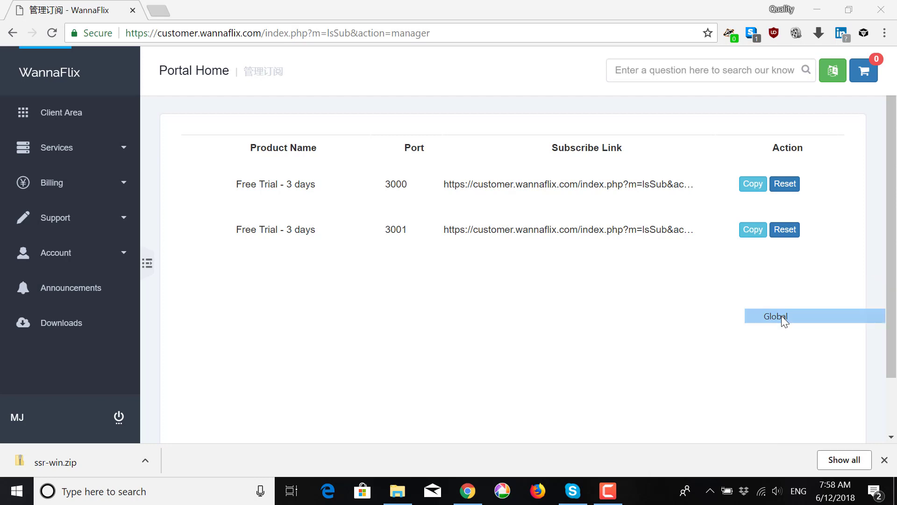
# Turn off load balance in ShadowsocksR.
pyautogui.click(710, 491)
pyautogui.rightClick(752, 463)
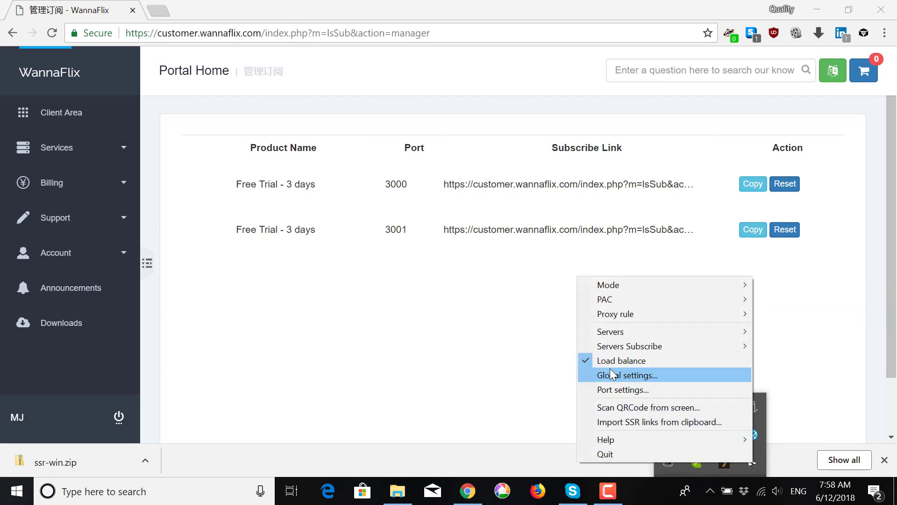
pyautogui.click(662, 361)
# Enable Start on Boot in the ShadowsocksR global settings and save the change.
pyautogui.click(710, 490)
pyautogui.rightClick(752, 463)
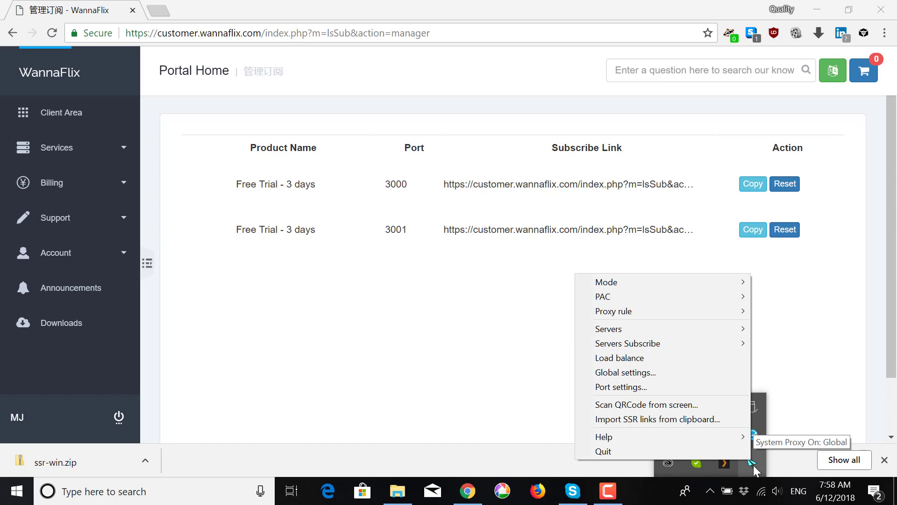
pyautogui.click(674, 374)
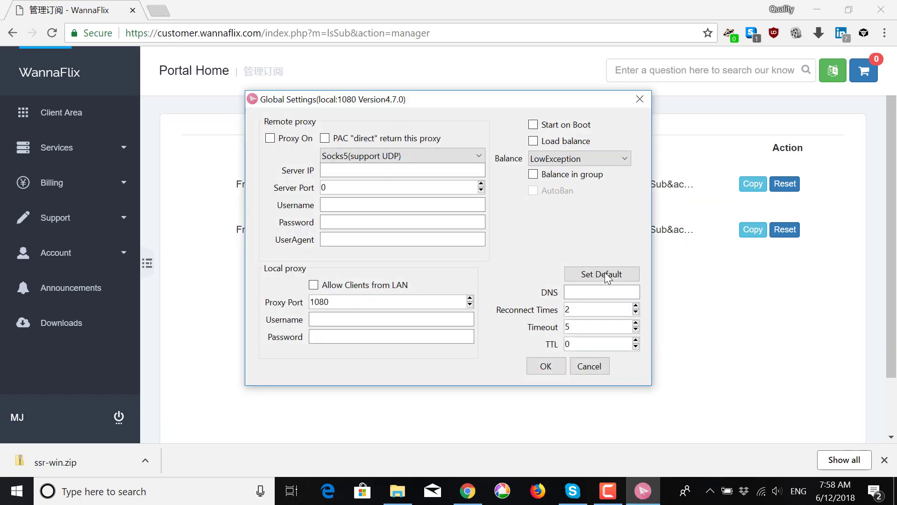
pyautogui.click(560, 126)
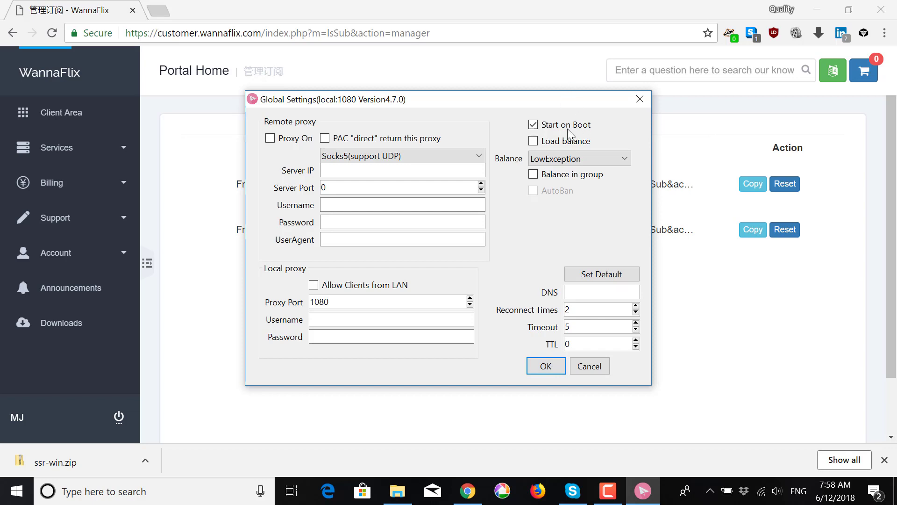
pyautogui.press('Return')
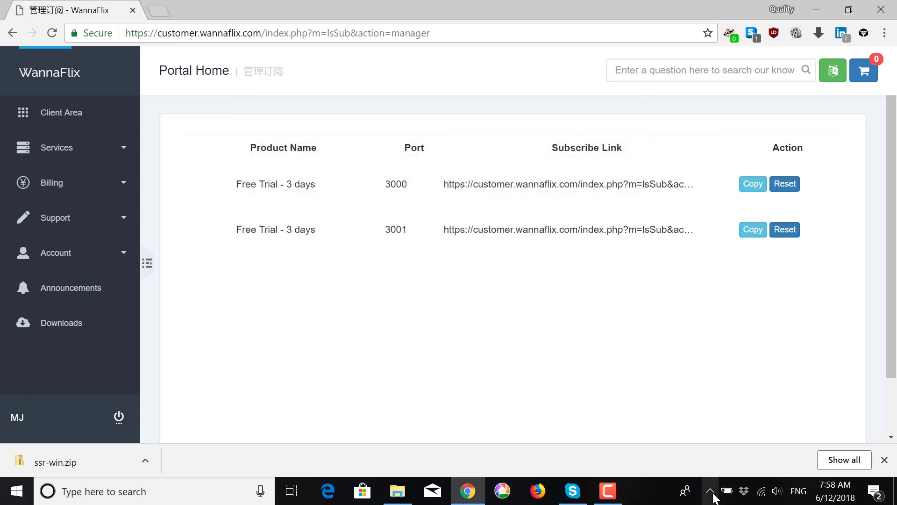
# Reopen the ShadowsocksR global settings, disable Start on Boot, and save the change.
pyautogui.click(710, 491)
pyautogui.rightClick(749, 467)
pyautogui.click(699, 374)
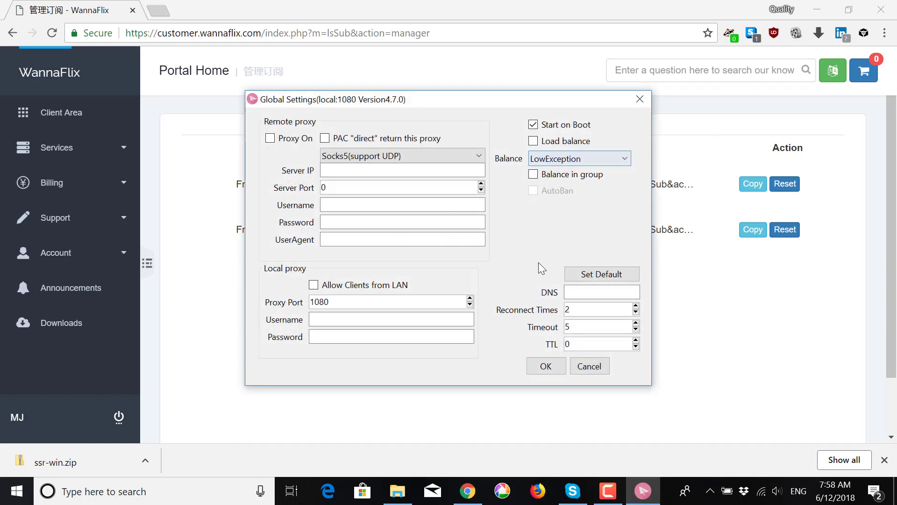
pyautogui.click(533, 125)
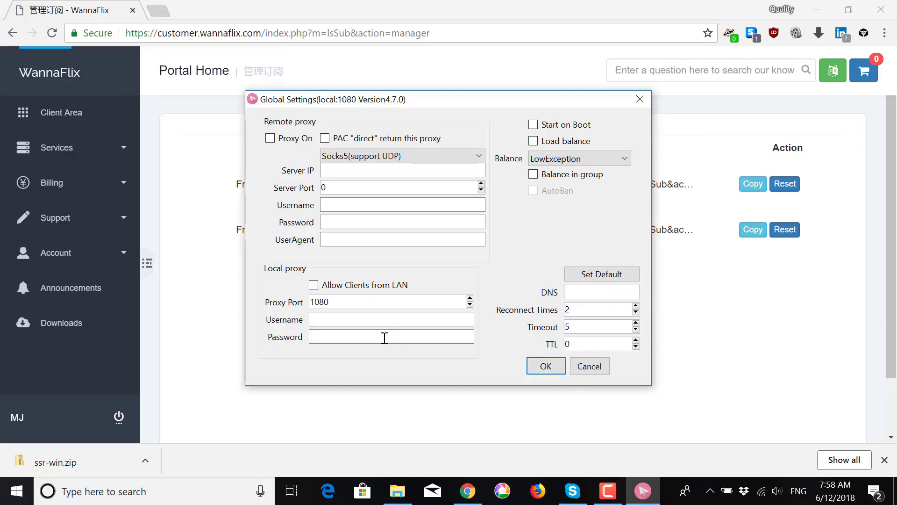
pyautogui.click(546, 366)
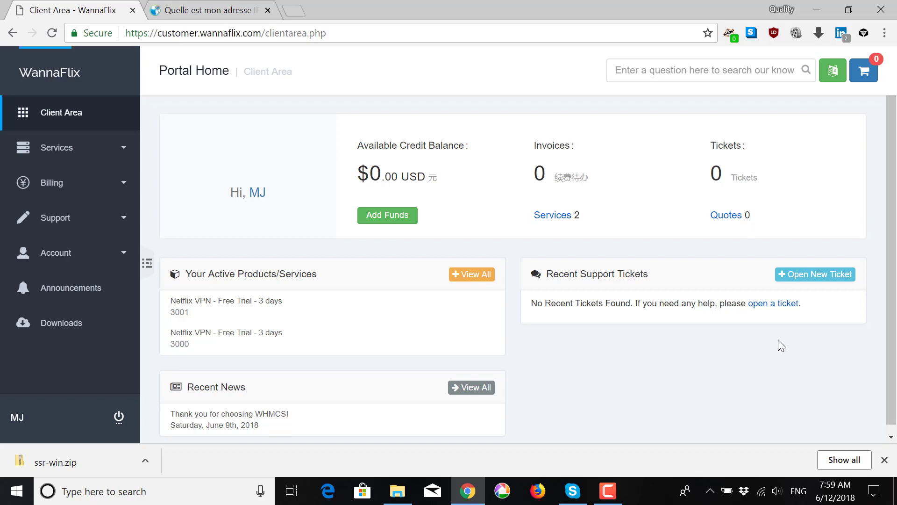
# Switch the ShadowsocksR mode from Global to Disable system proxy.
pyautogui.click(710, 491)
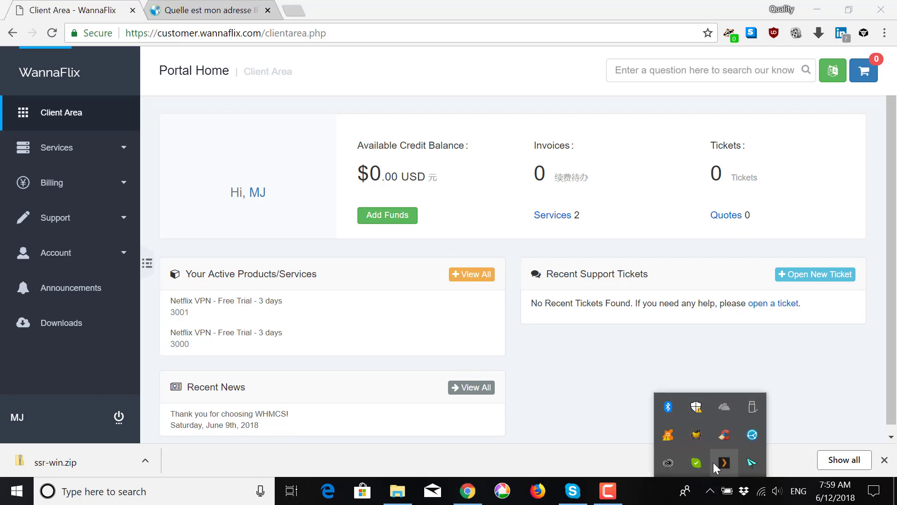
pyautogui.rightClick(756, 460)
pyautogui.moveTo(674, 287)
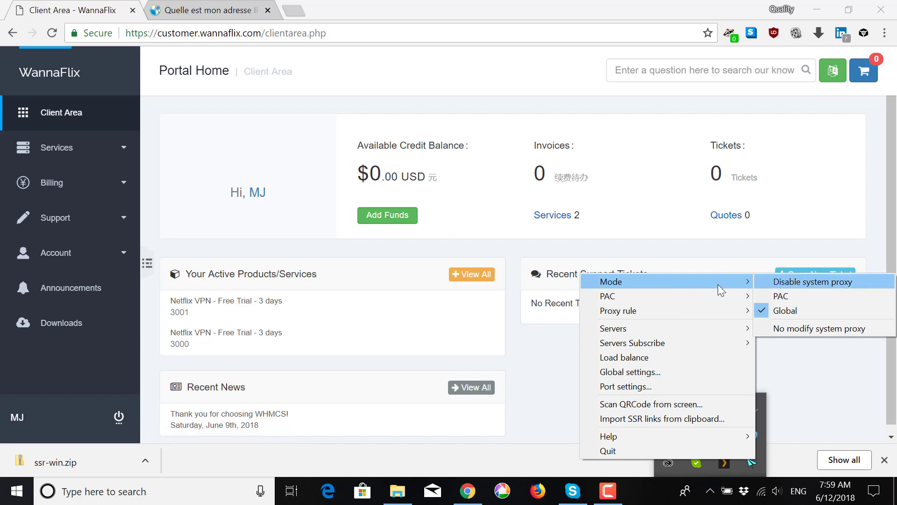
pyautogui.click(795, 281)
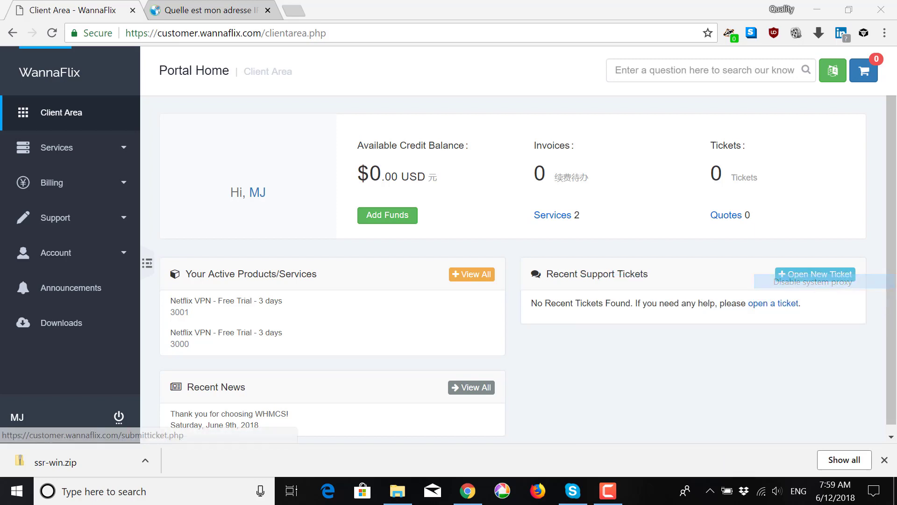